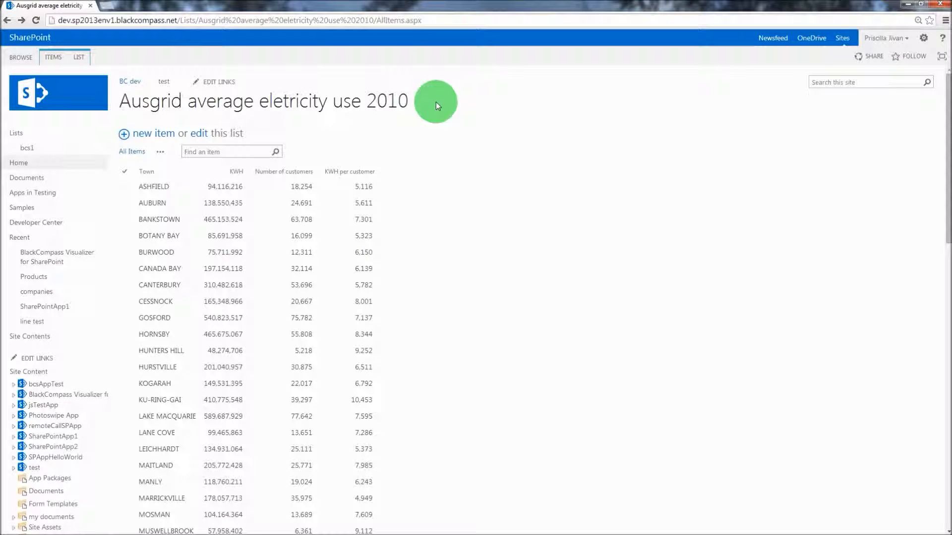
pyautogui.click(385, 234)
pyautogui.click(385, 234)
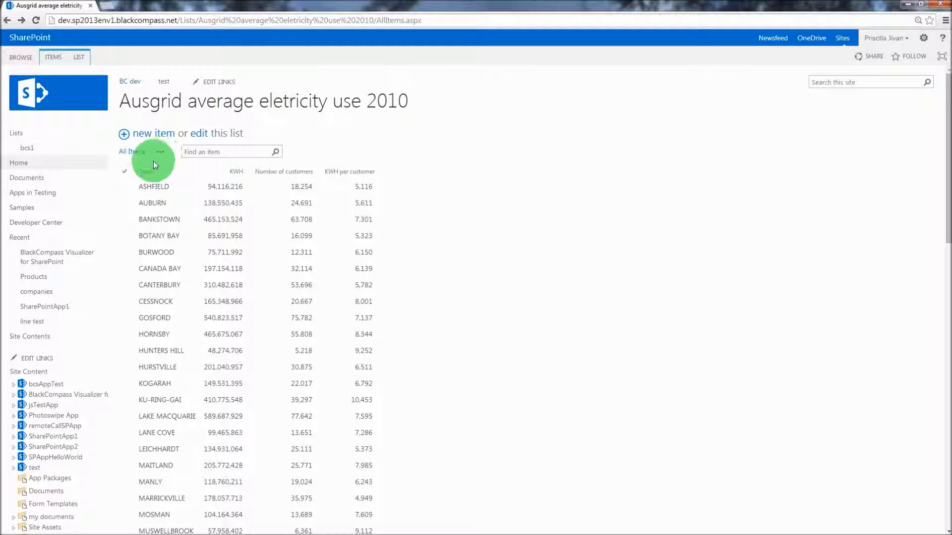
pyautogui.click(169, 251)
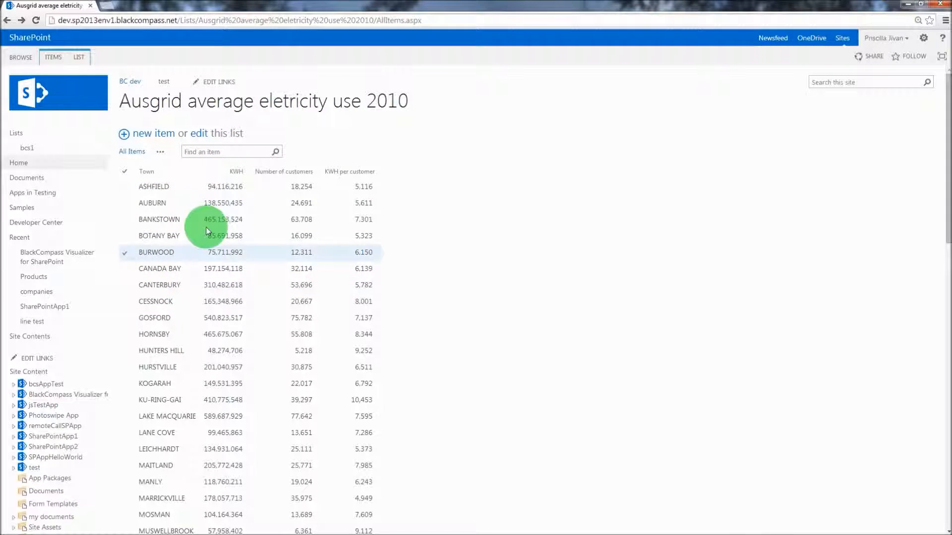
pyautogui.click(226, 286)
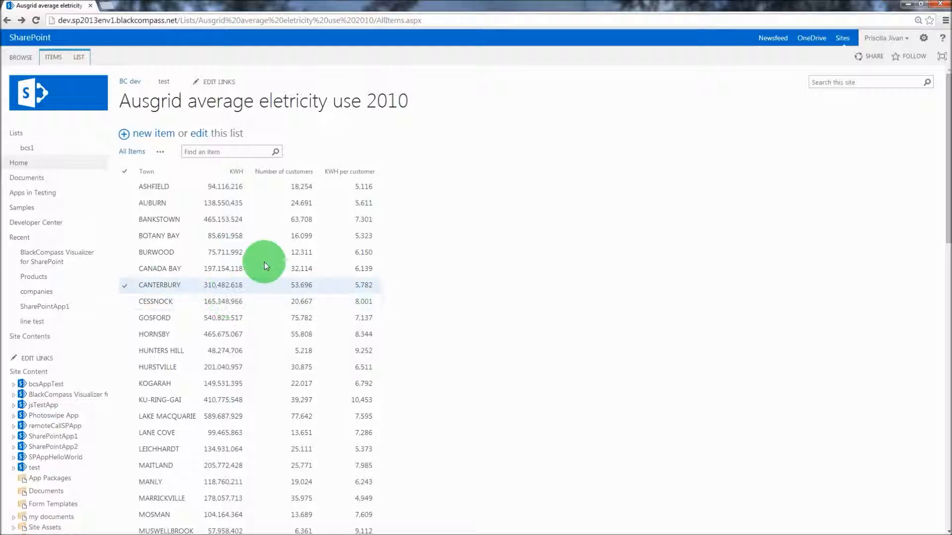
pyautogui.click(325, 268)
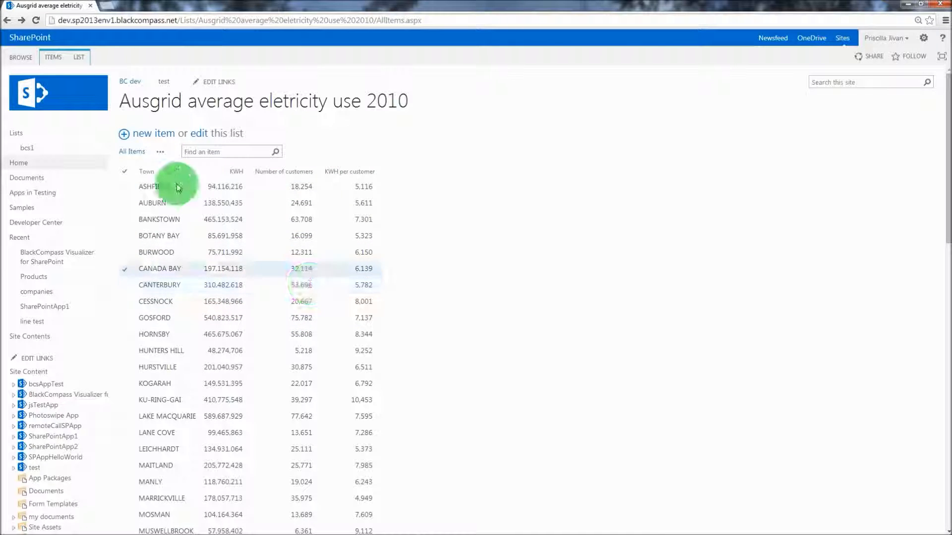
# Visualize the Ausgrid electricity use list by creating a new Ruler gauge graph.
pyautogui.click(55, 59)
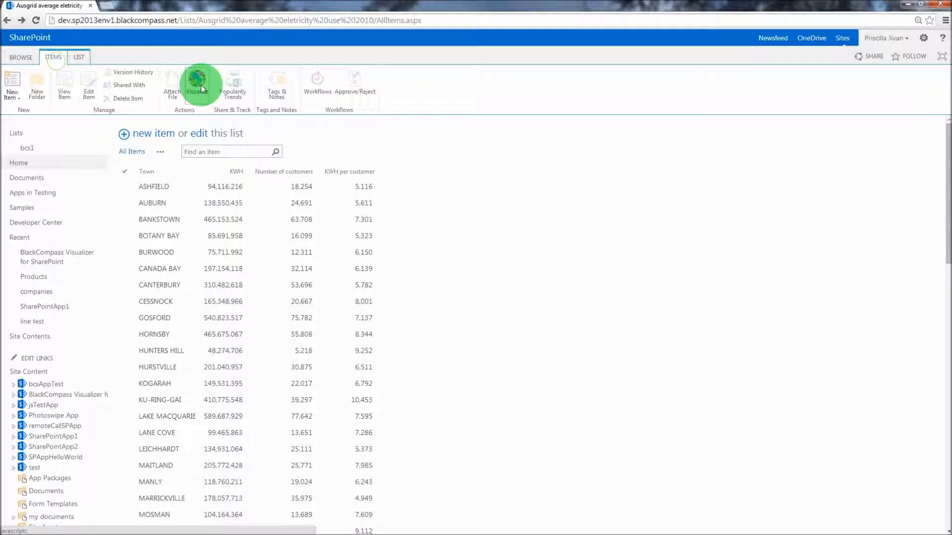
pyautogui.click(196, 83)
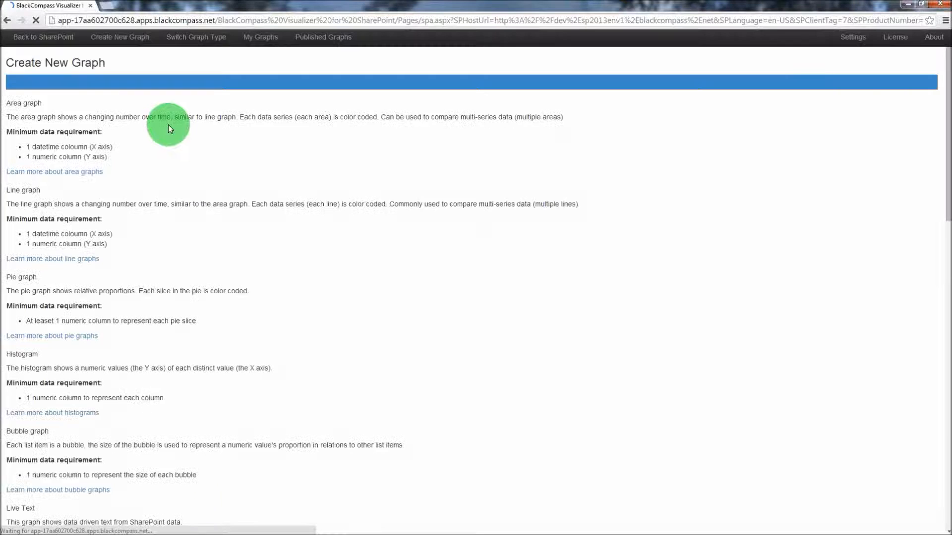
pyautogui.scroll(-9, 168, 130)
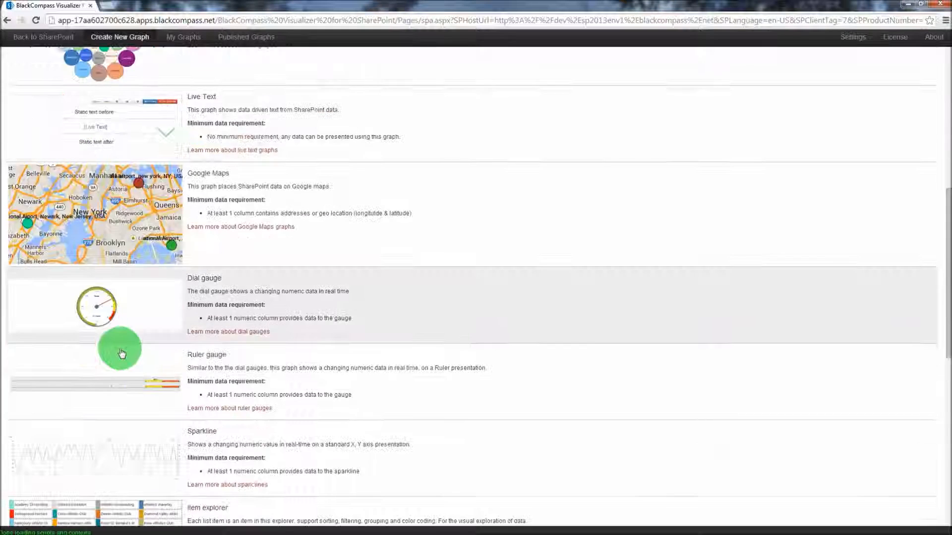
pyautogui.click(121, 355)
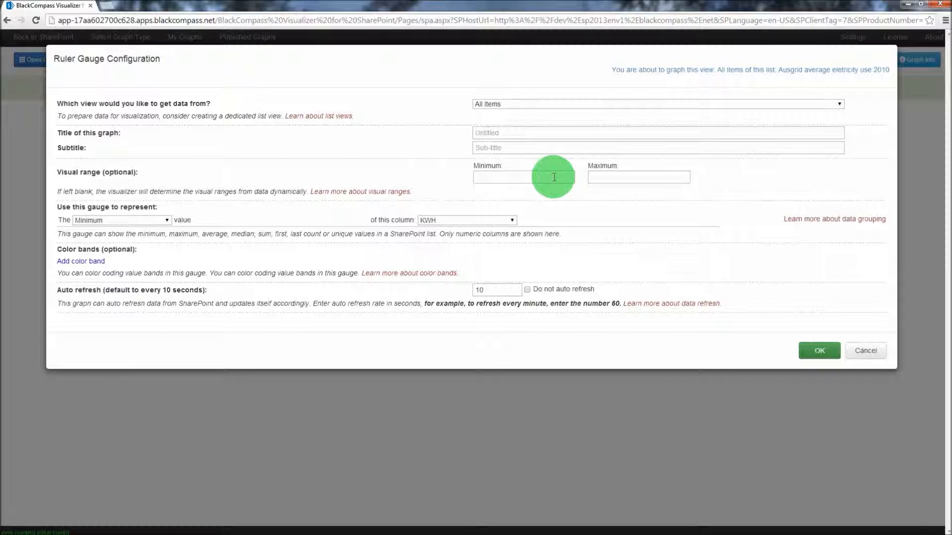
# Configure the ruler gauge to represent the Average value of the KWH per customer column.
pyautogui.click(168, 223)
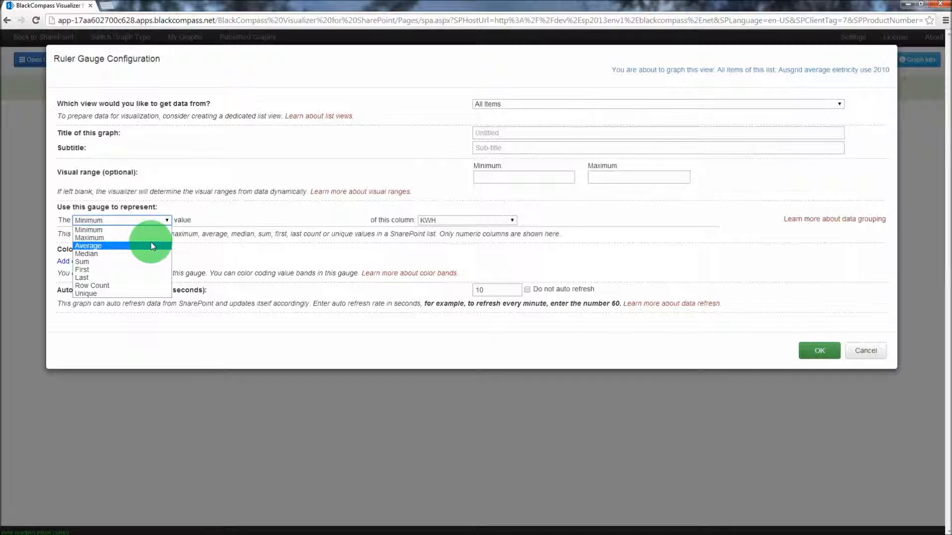
pyautogui.click(152, 245)
pyautogui.click(437, 222)
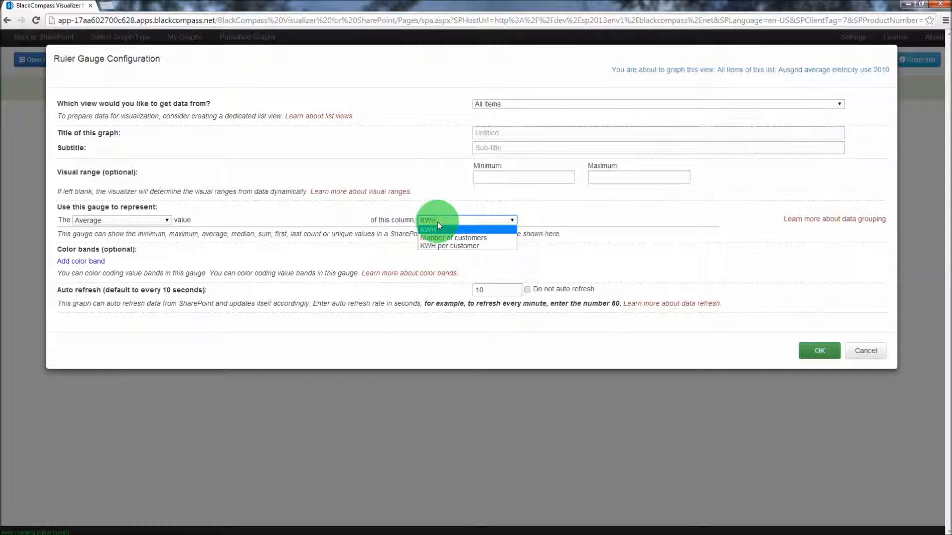
pyautogui.click(443, 246)
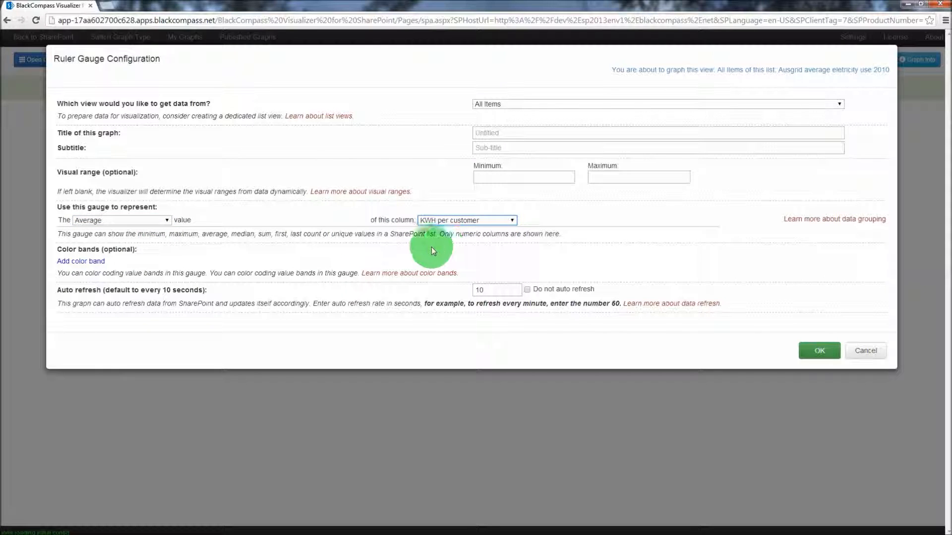
pyautogui.click(165, 221)
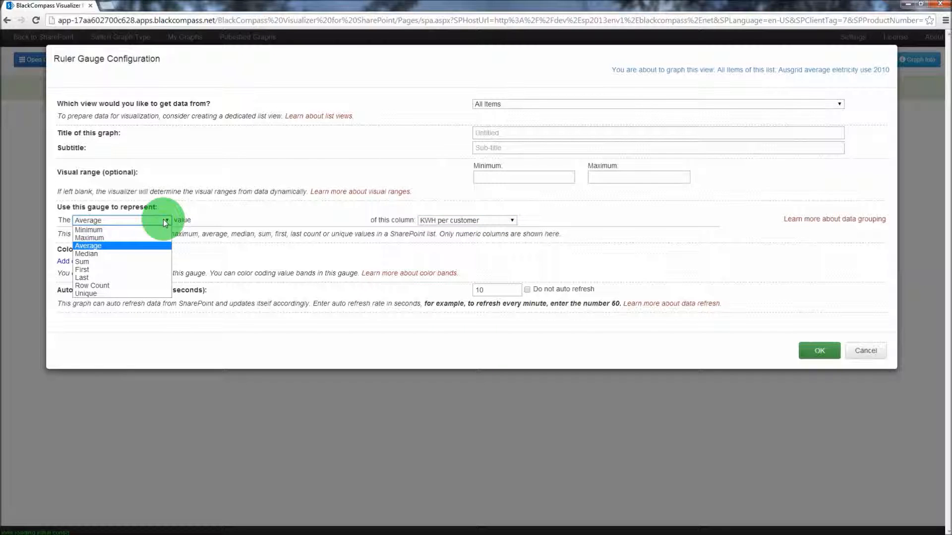
pyautogui.click(203, 212)
pyautogui.click(305, 294)
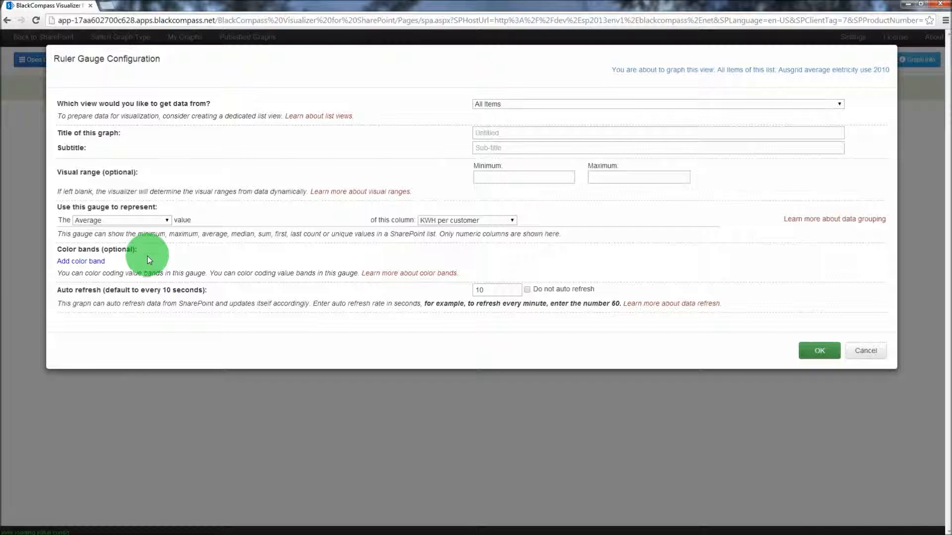
# Set the auto refresh rate to 2 seconds and generate the ruler gauge.
pyautogui.moveTo(492, 296); pyautogui.dragTo(430, 290)
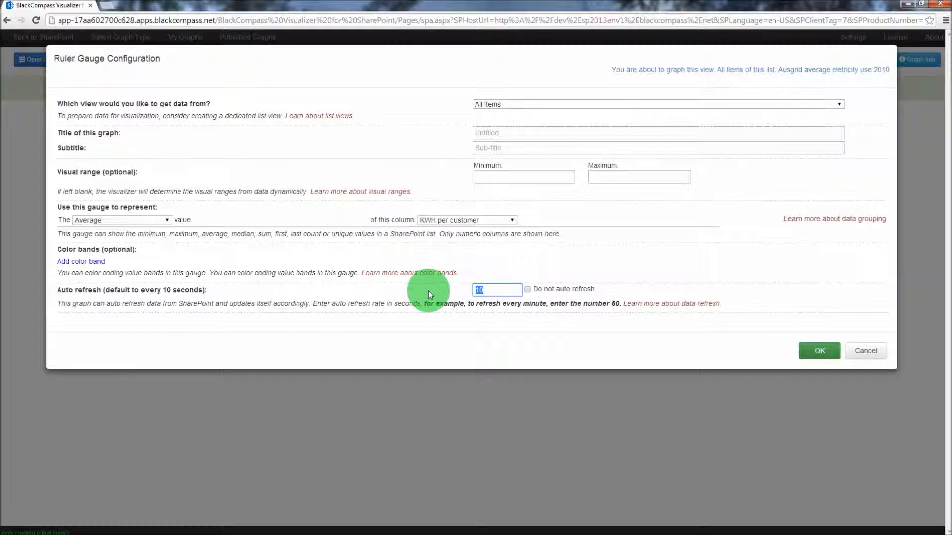
pyautogui.write('2')
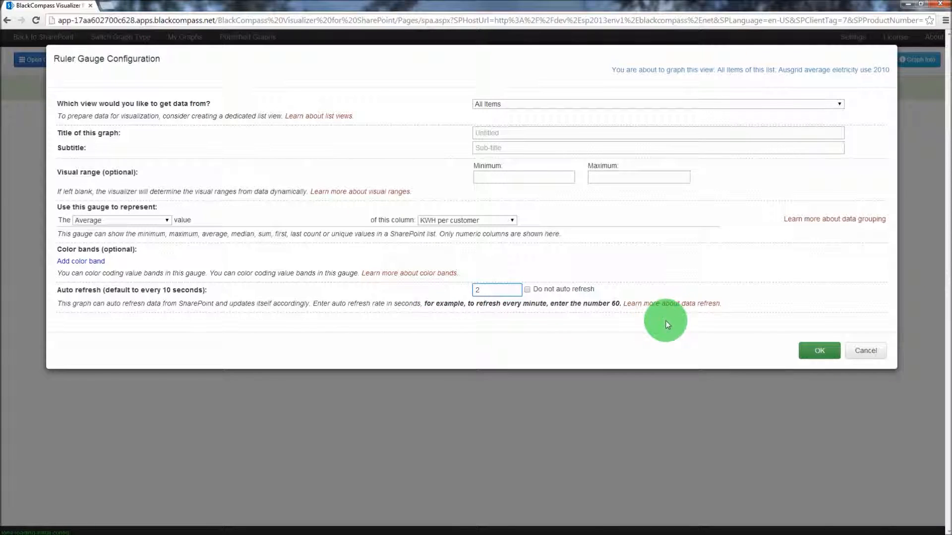
pyautogui.click(823, 351)
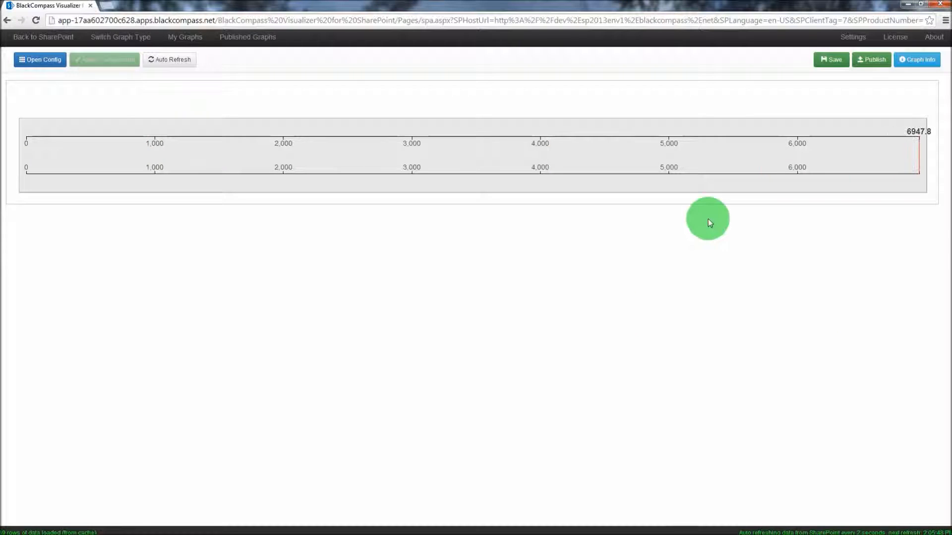
# Set the maximum of the gauge's visual range to 10000 and apply the configuration.
pyautogui.click(47, 59)
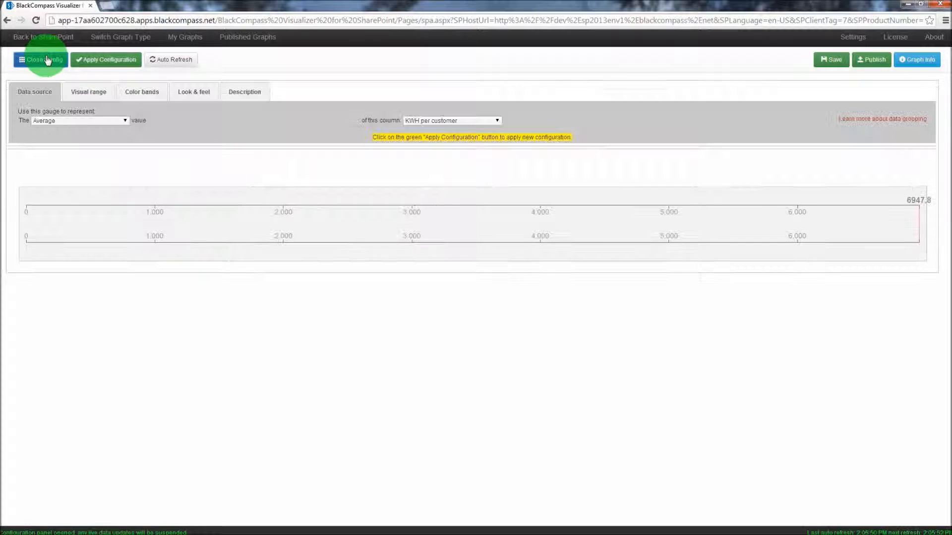
pyautogui.click(76, 93)
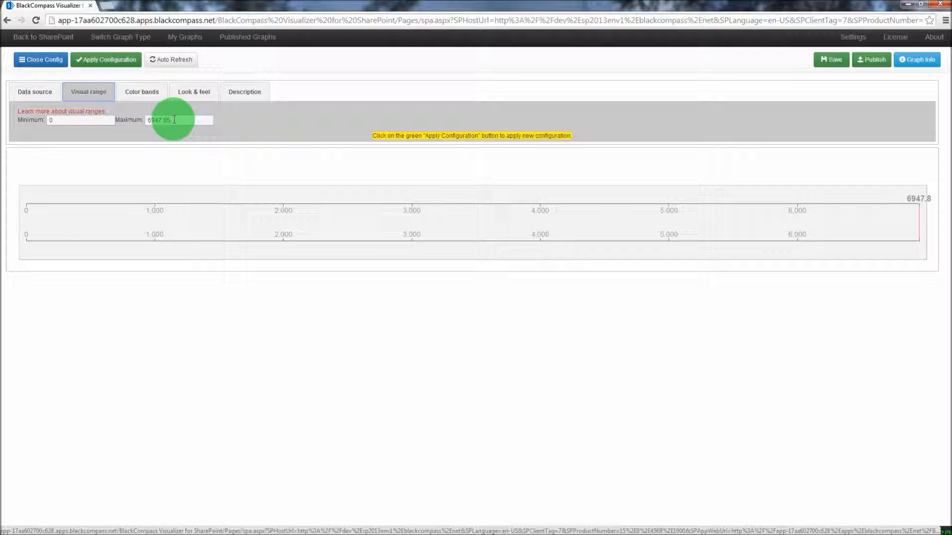
pyautogui.moveTo(173, 120); pyautogui.dragTo(104, 118)
pyautogui.write('10')
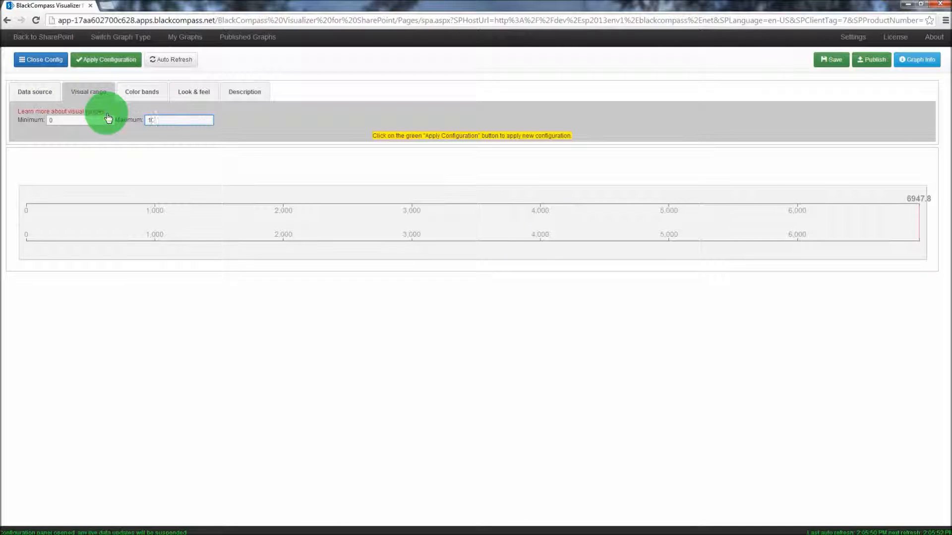
pyautogui.write('000')
pyautogui.click(102, 56)
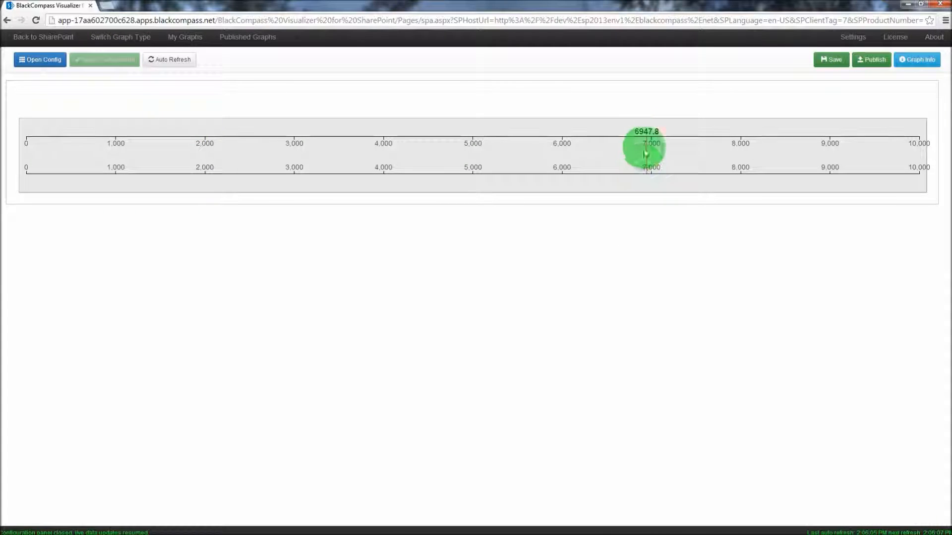
# Reopen the gauge configuration and add three color bands.
pyautogui.click(41, 70)
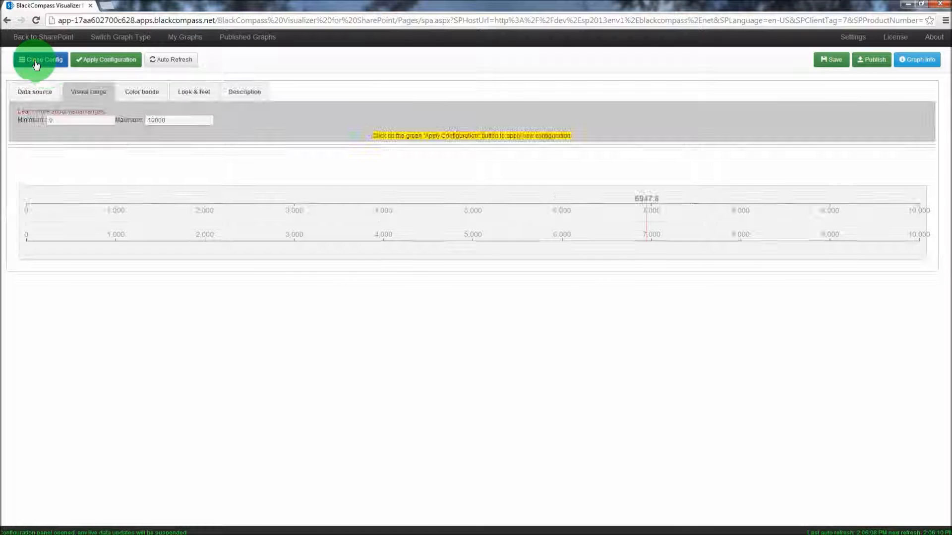
pyautogui.click(150, 98)
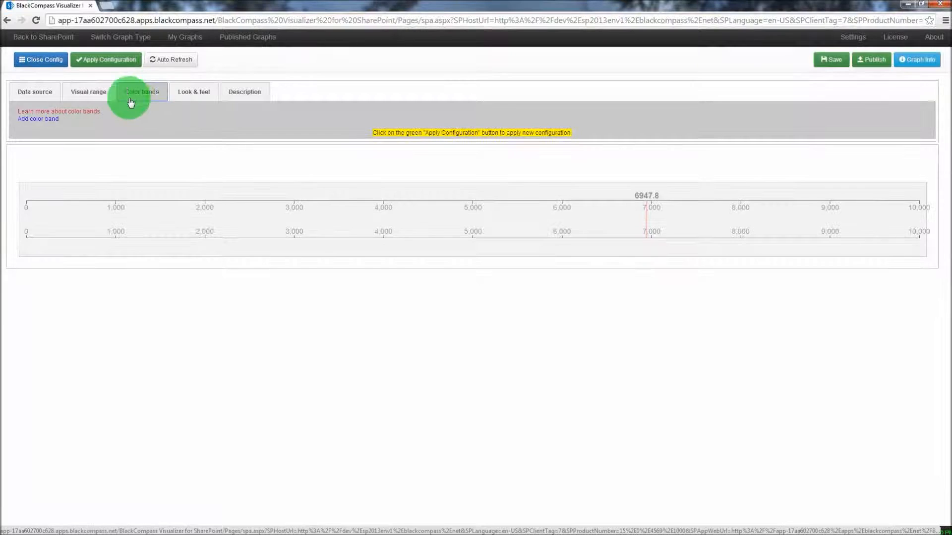
pyautogui.click(49, 121)
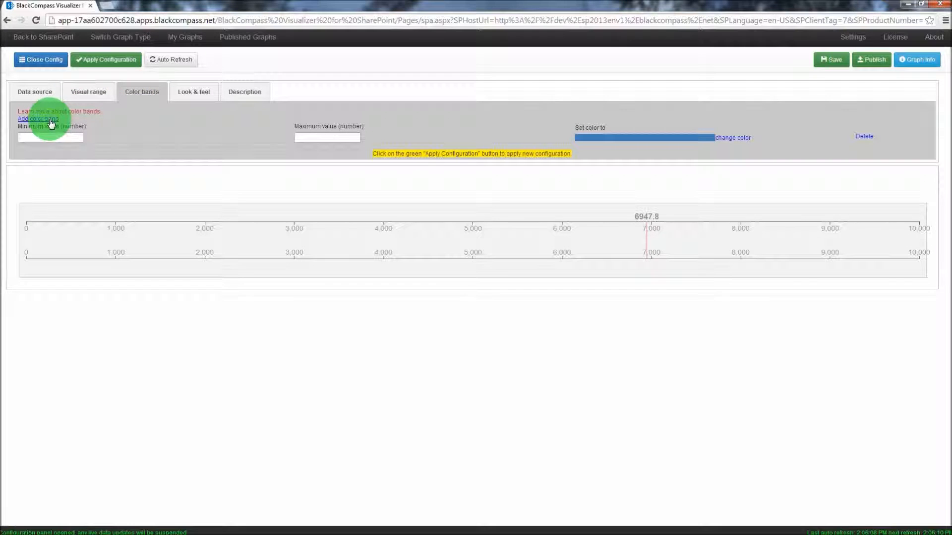
pyautogui.click(48, 120)
pyautogui.click(48, 119)
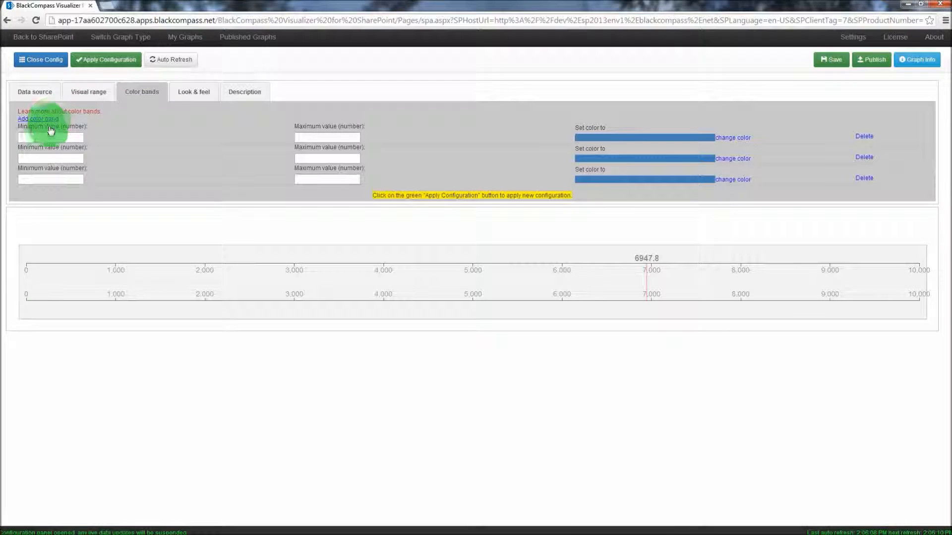
# Set the three color band ranges to 0–4000, 4000–7000 and 7000–10000.
pyautogui.click(44, 137)
pyautogui.write('0')
pyautogui.click(332, 137)
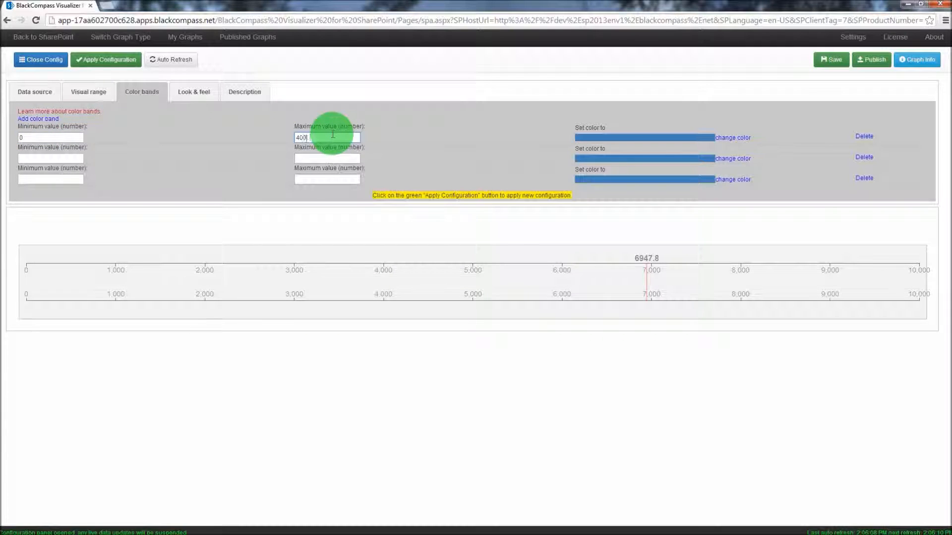
pyautogui.click(55, 157)
pyautogui.write('4000')
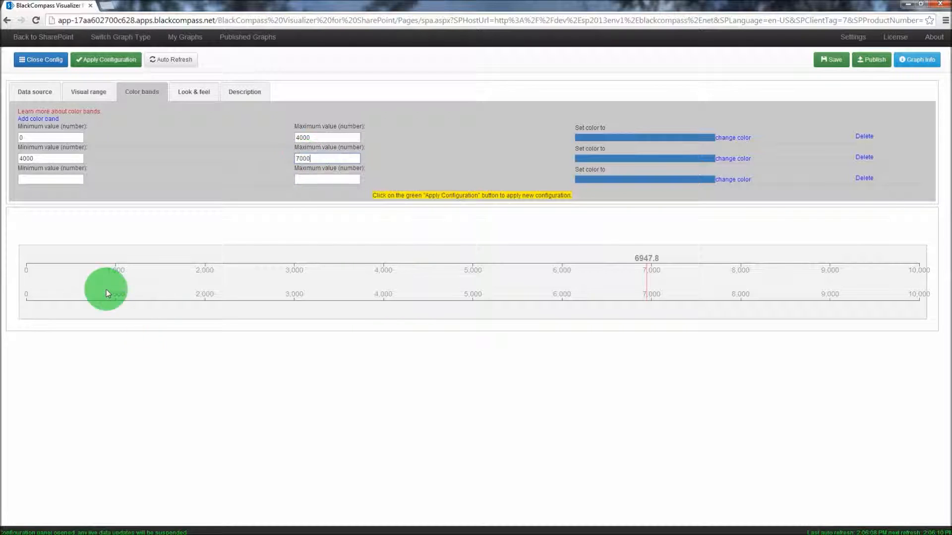
pyautogui.click(46, 181)
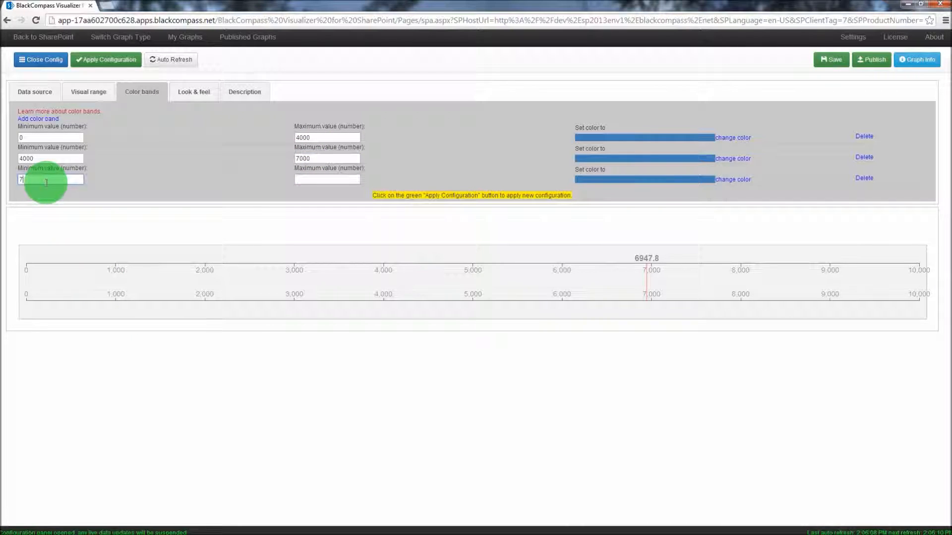
pyautogui.write('7000')
pyautogui.click(310, 180)
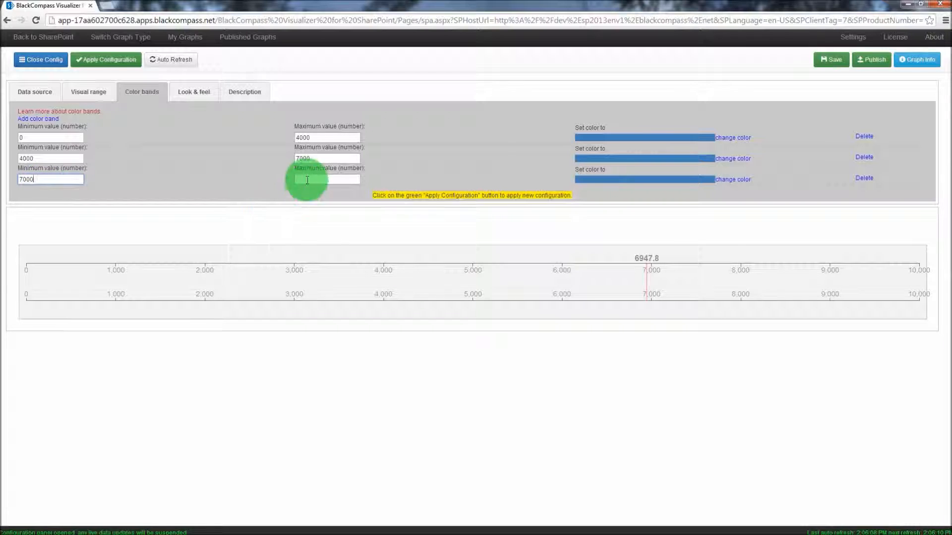
pyautogui.write('10000')
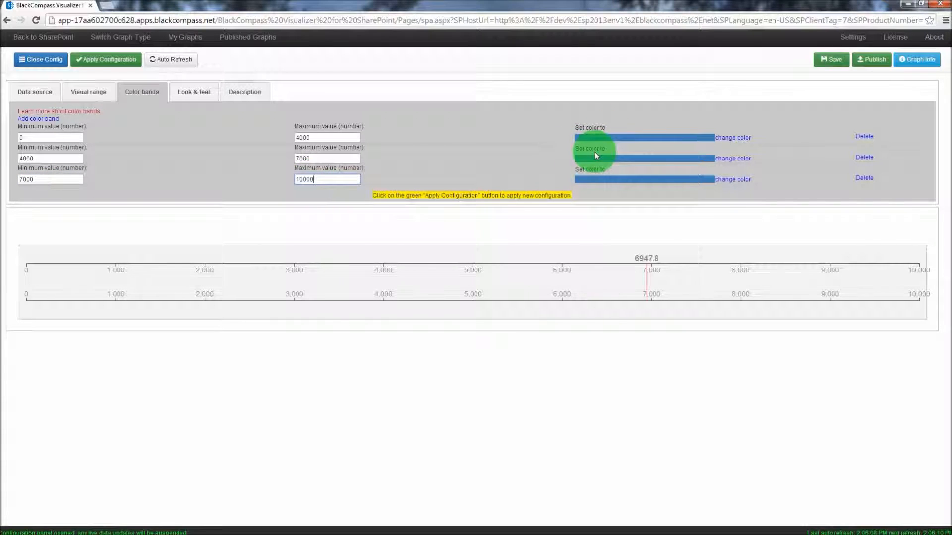
# Color the first band green, the second yellow and the third red, and apply the configuration.
pyautogui.click(741, 144)
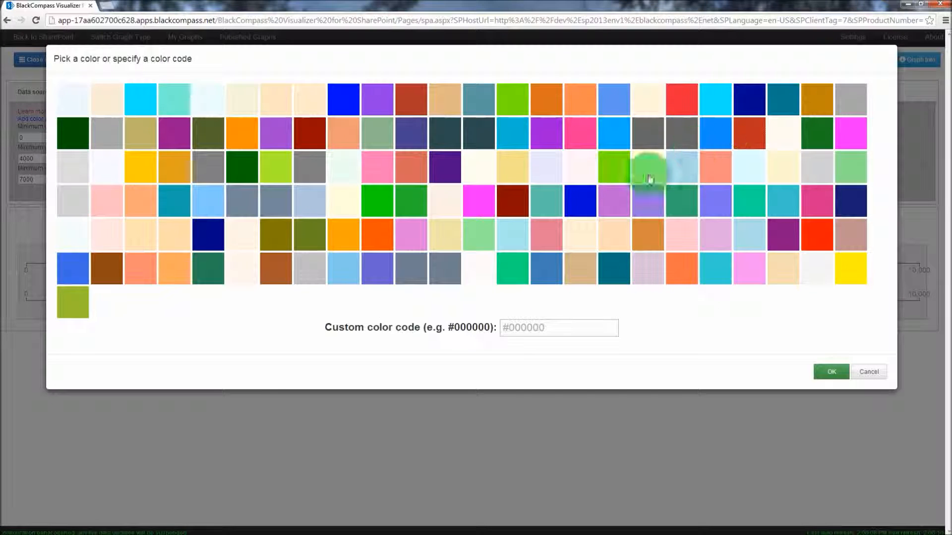
pyautogui.click(521, 103)
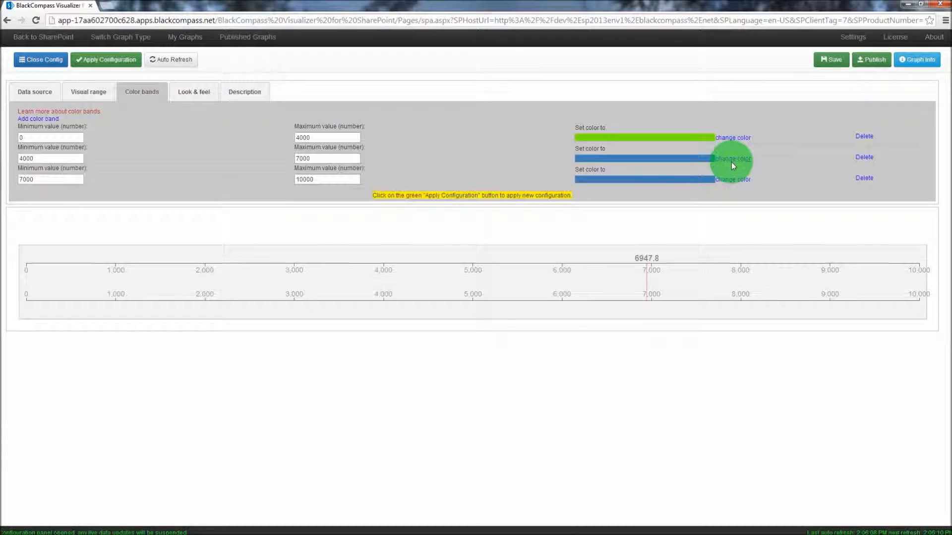
pyautogui.click(732, 160)
pyautogui.click(852, 268)
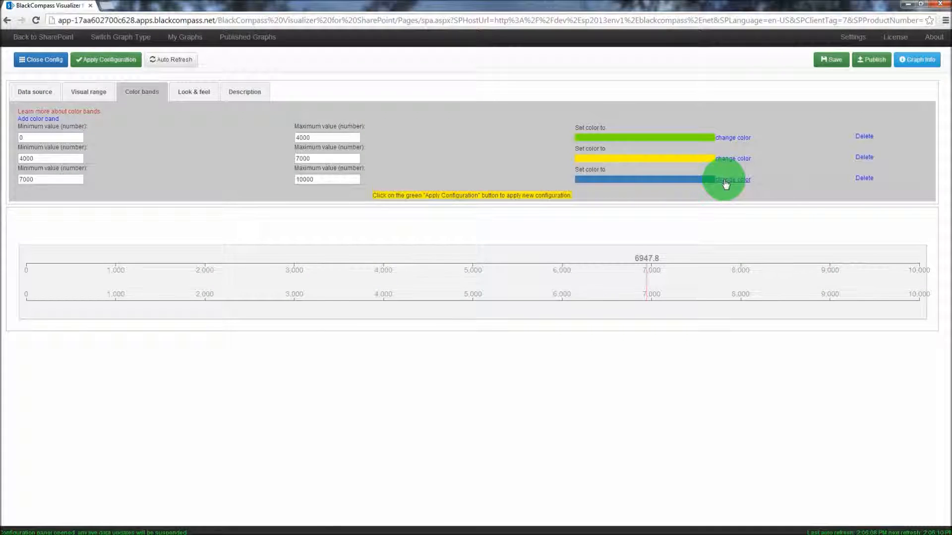
pyautogui.click(728, 180)
pyautogui.click(831, 242)
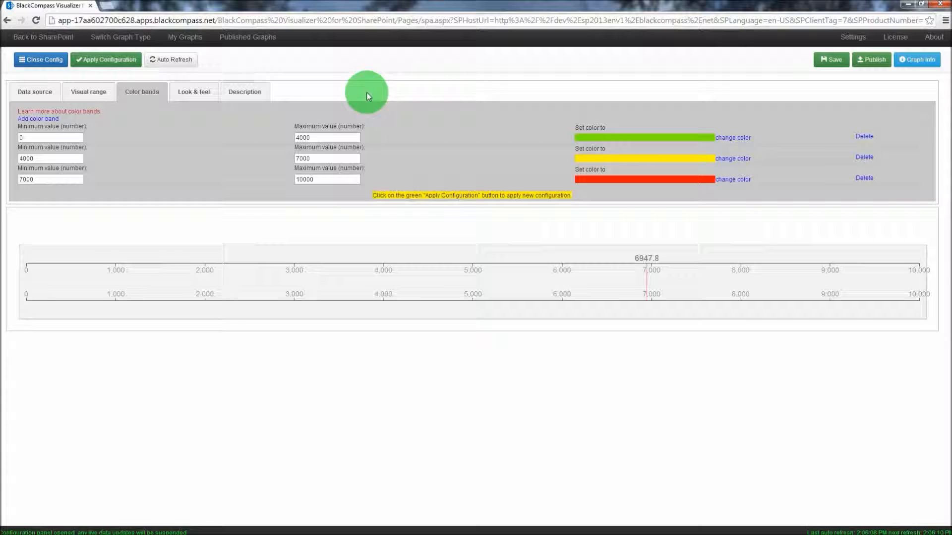
pyautogui.click(103, 60)
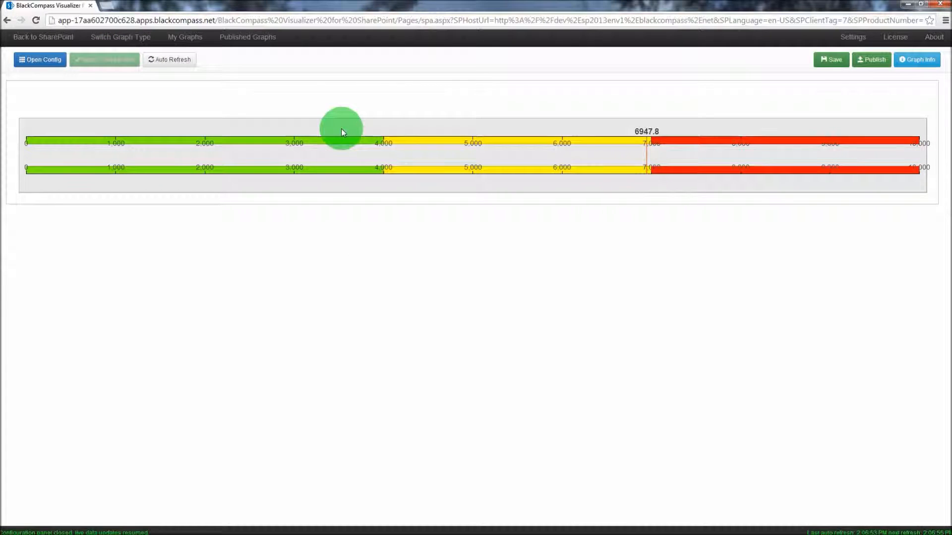
# Open the source list Ausgrid average eletricity use 2010 from the graph information, and close that information back on the gauge.
pyautogui.click(916, 60)
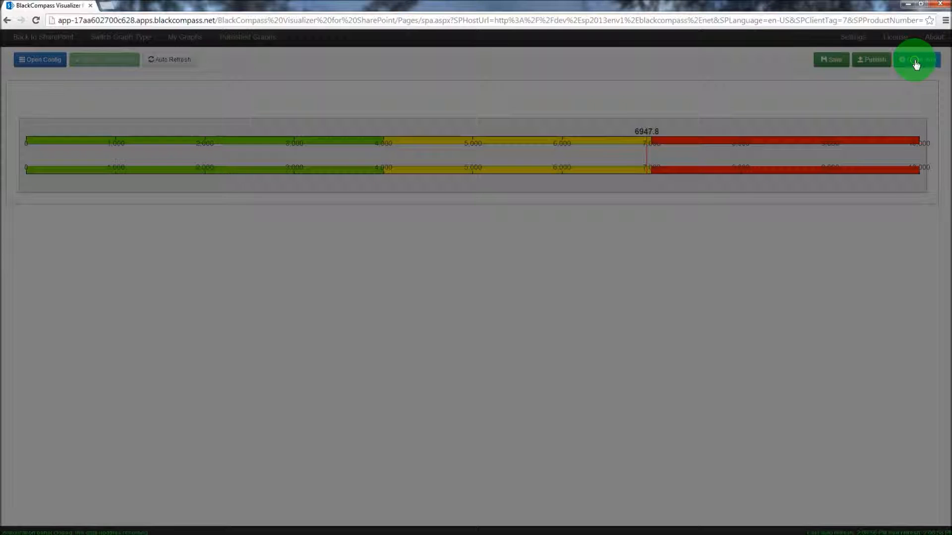
pyautogui.click(513, 91)
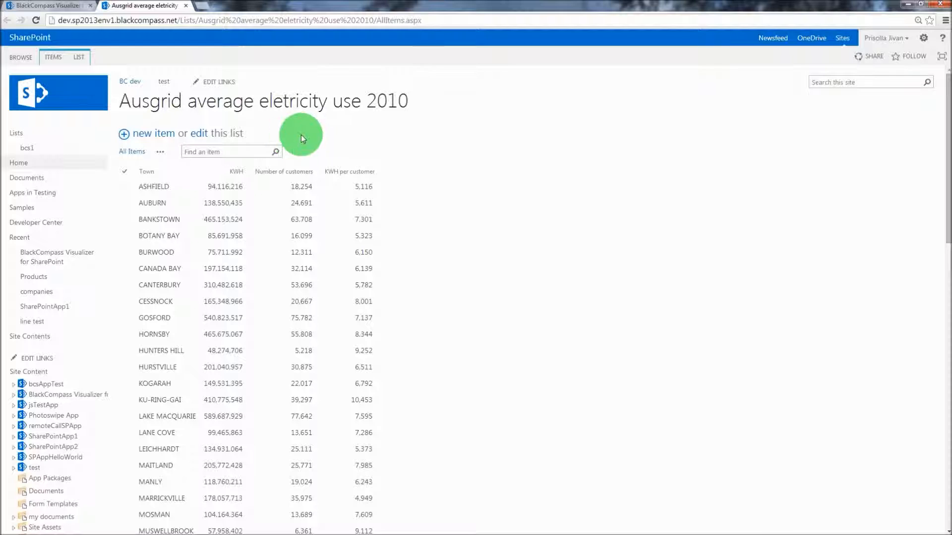
pyautogui.click(59, 6)
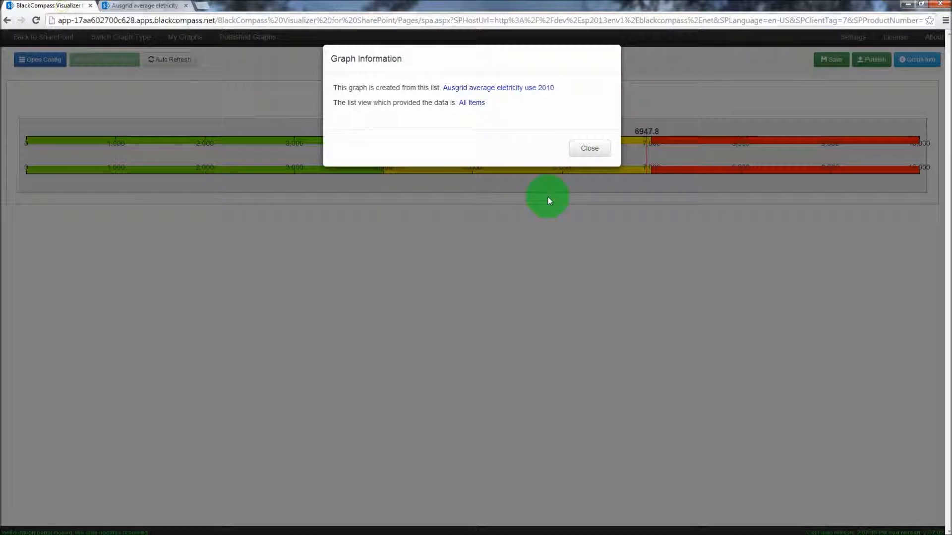
pyautogui.click(577, 148)
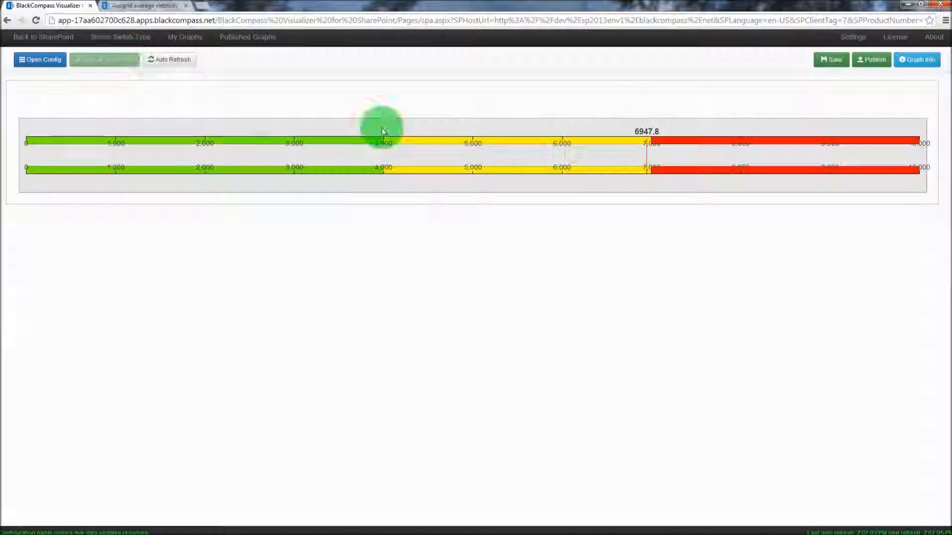
# In the SharePoint list, set ASHFIELD's KWH per customer to 55,116, save the item and check the gauge's response.
pyautogui.click(119, 7)
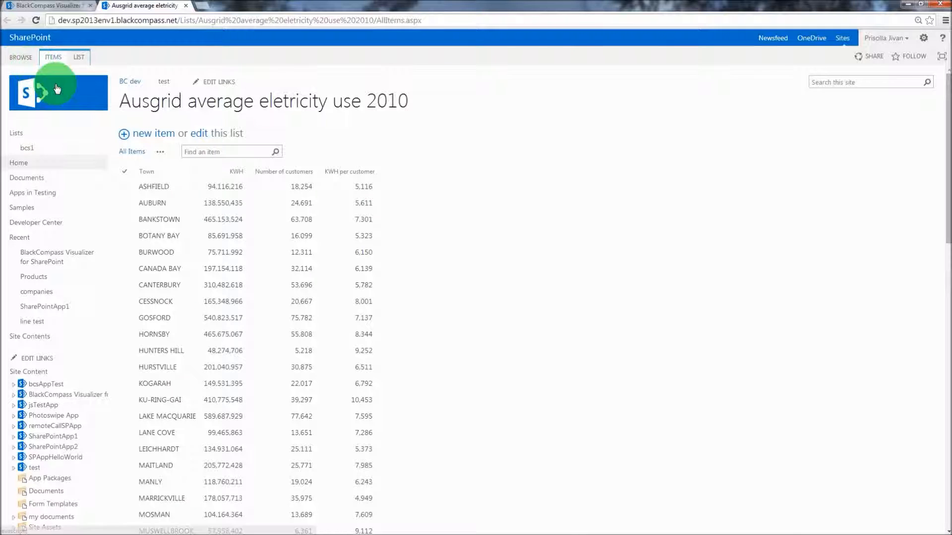
pyautogui.click(126, 186)
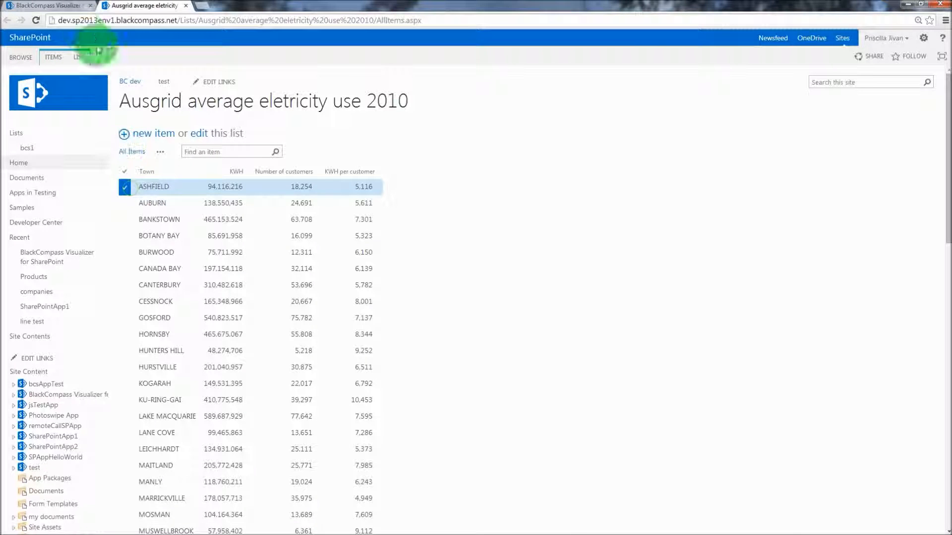
pyautogui.click(54, 58)
pyautogui.click(90, 80)
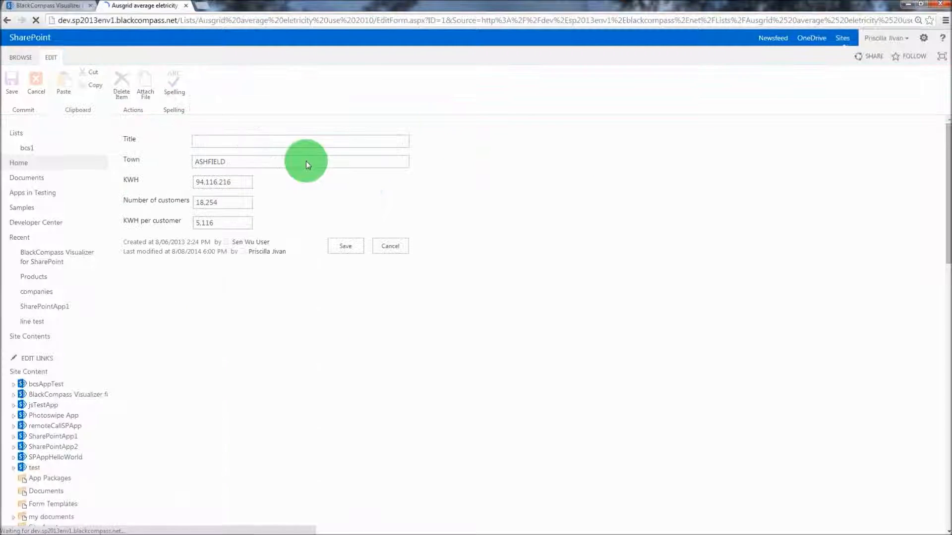
pyautogui.click(205, 227)
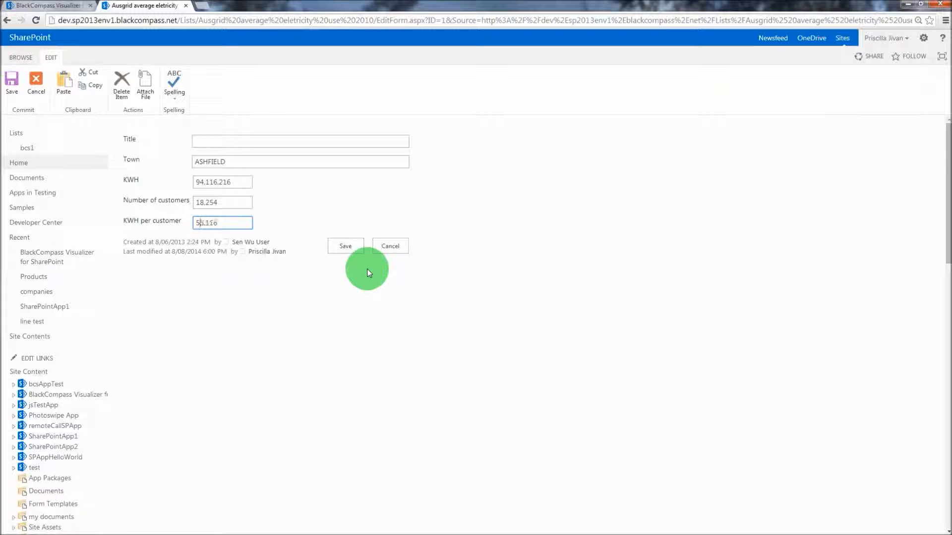
pyautogui.write('5')
pyautogui.click(361, 252)
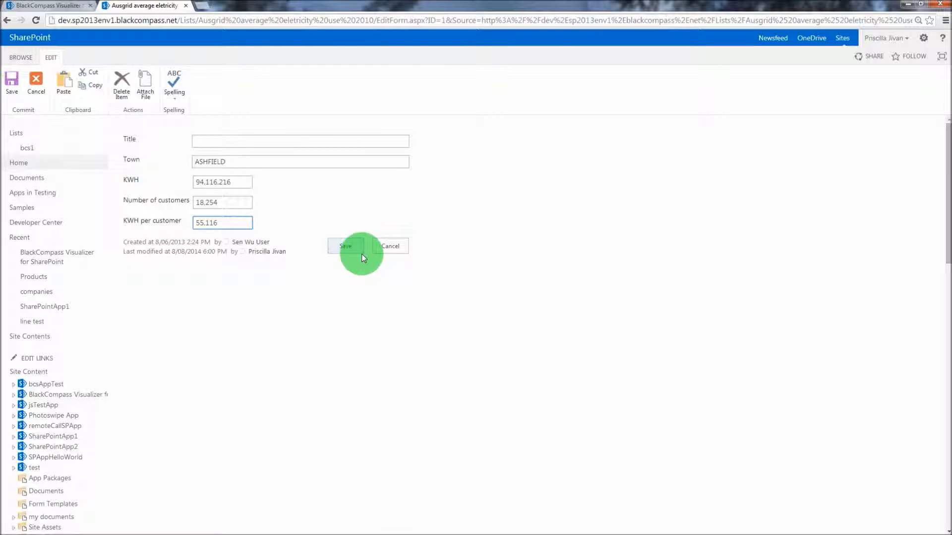
pyautogui.click(63, 6)
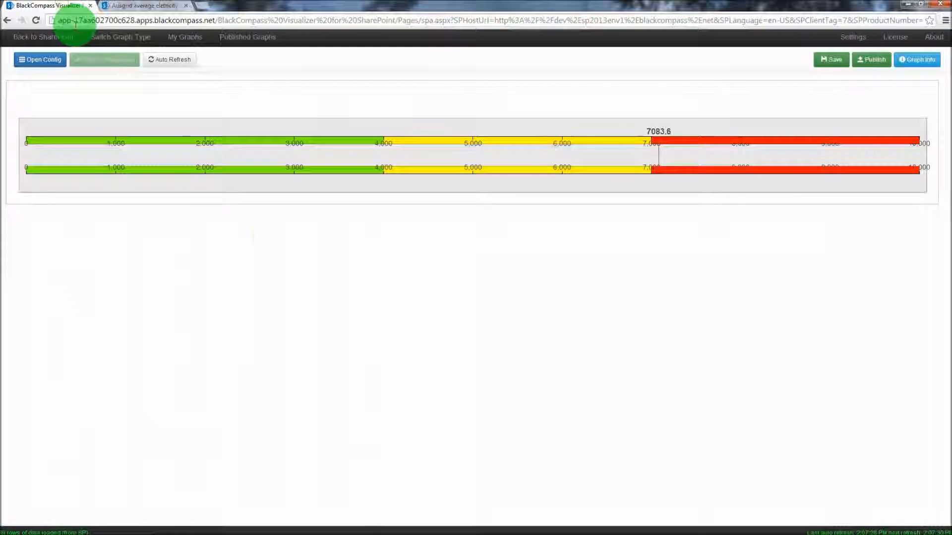
pyautogui.click(276, 238)
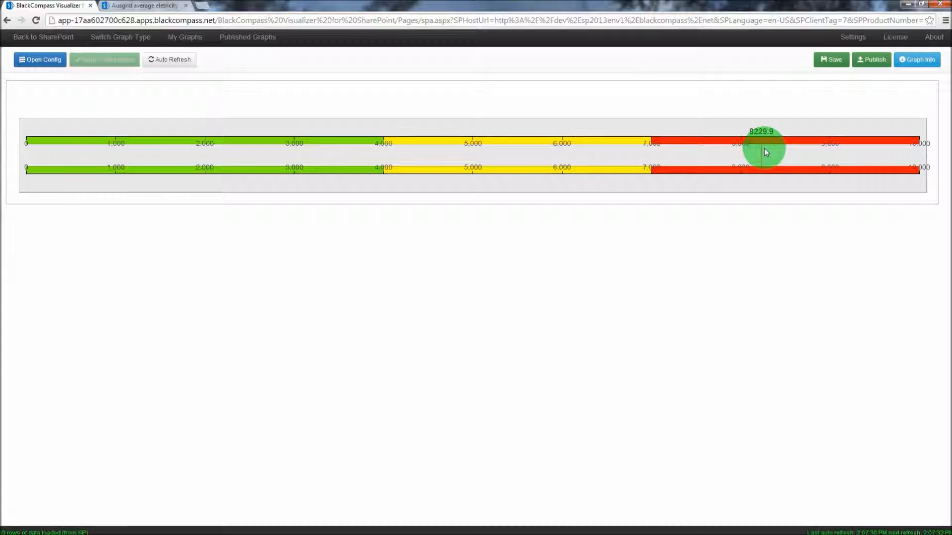
# Set ASHFIELD's KWH per customer back to 5,116 in the SharePoint list, save the item and return to the gauge.
pyautogui.click(152, 6)
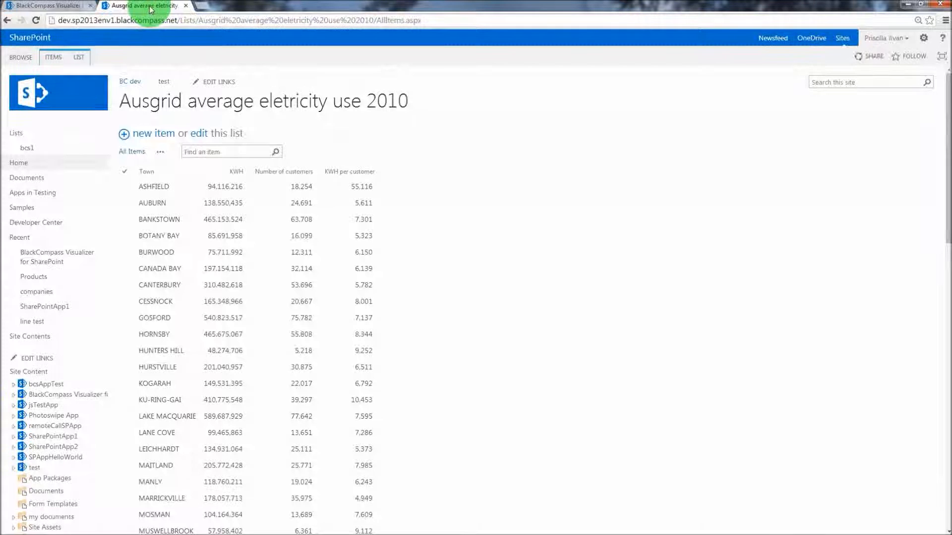
pyautogui.click(53, 58)
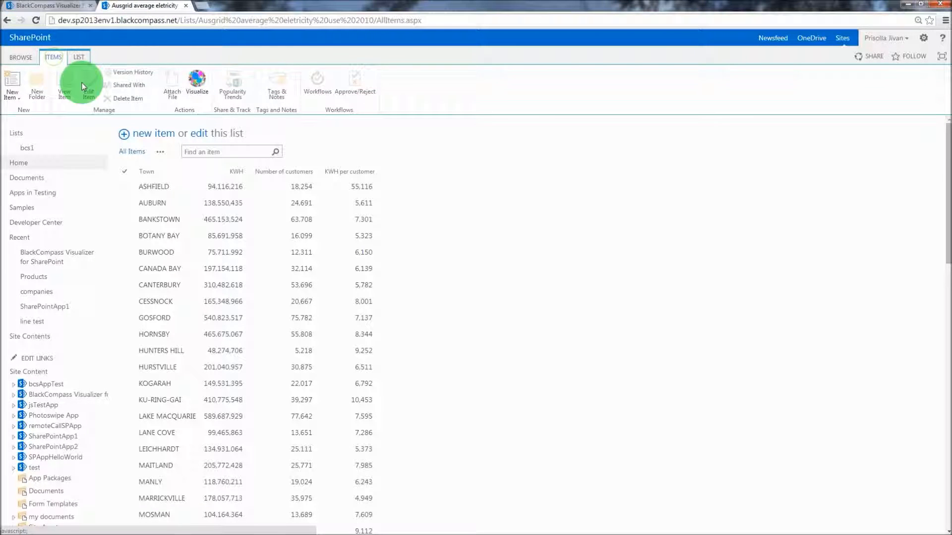
pyautogui.click(126, 191)
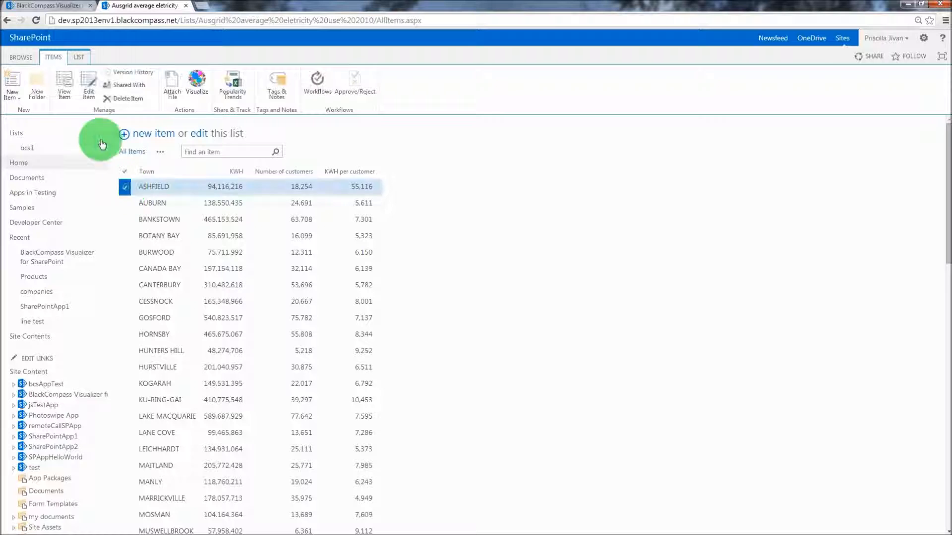
pyautogui.click(89, 87)
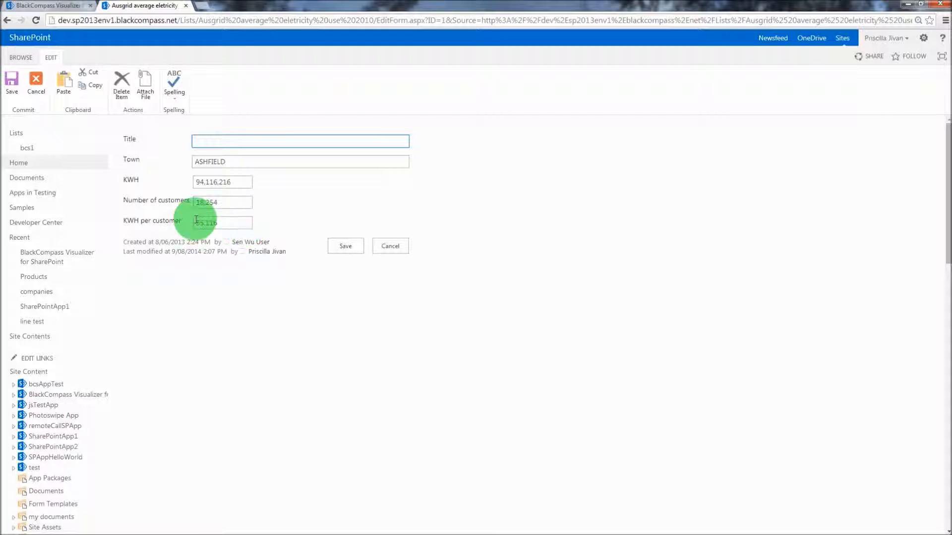
pyautogui.click(199, 222)
pyautogui.press('BackSpace')
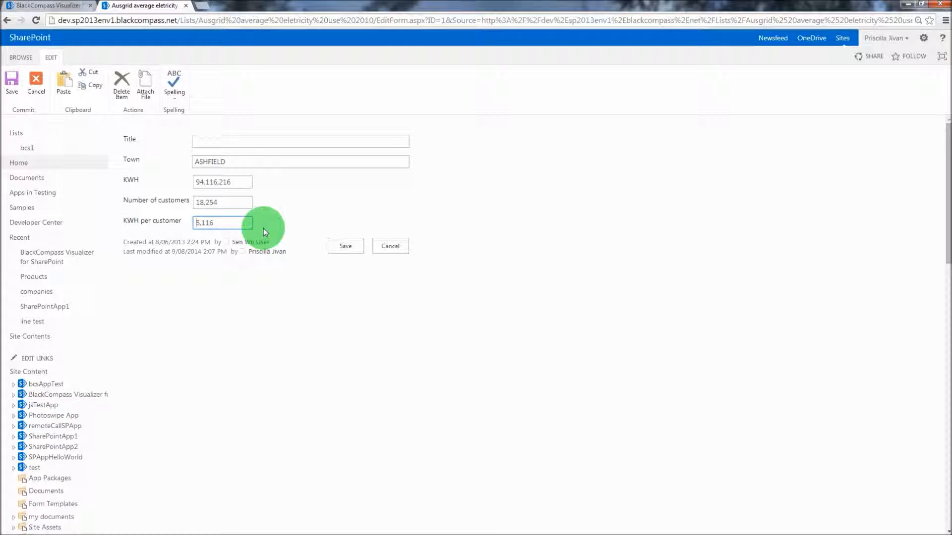
pyautogui.click(342, 242)
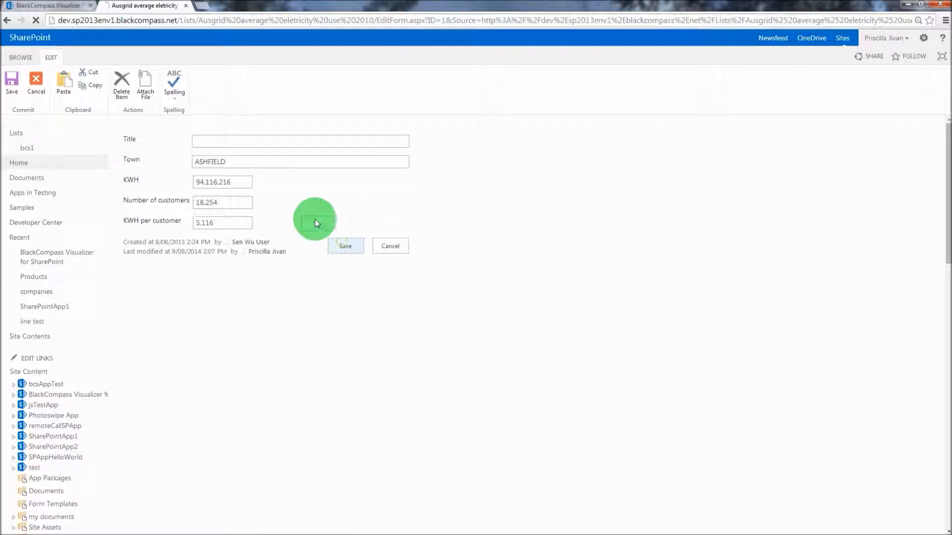
pyautogui.click(56, 6)
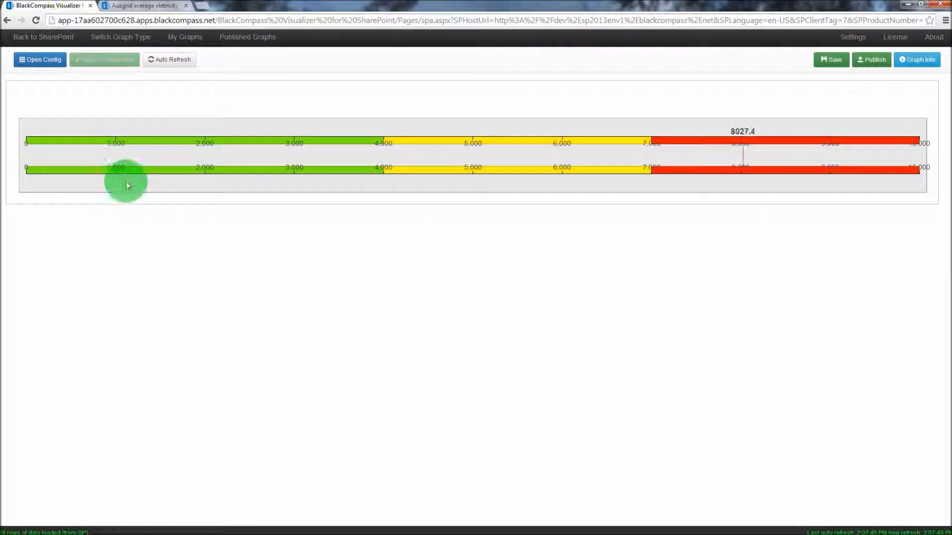